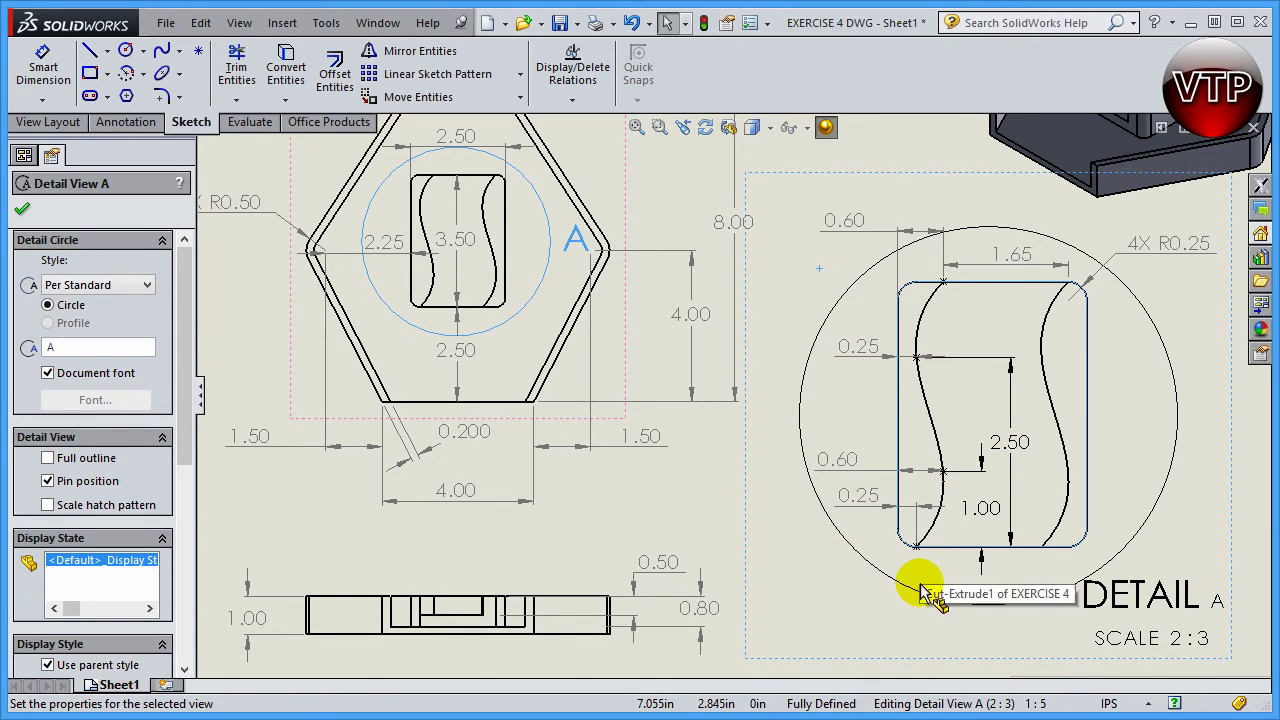
Step: Check the coordinates of the spline's end and intermediate points in the SolidWorks drawing
{"action": "left_click", "coordinate": [916, 546]}
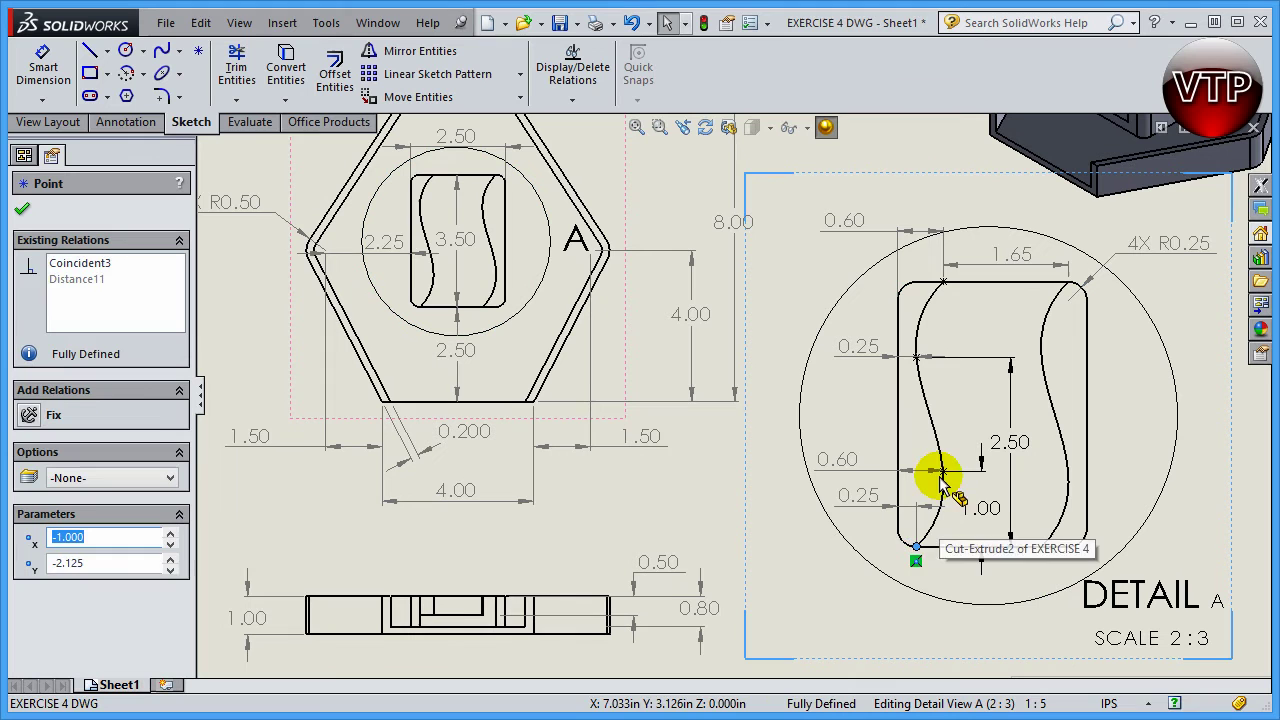
{"action": "left_click", "coordinate": [917, 356]}
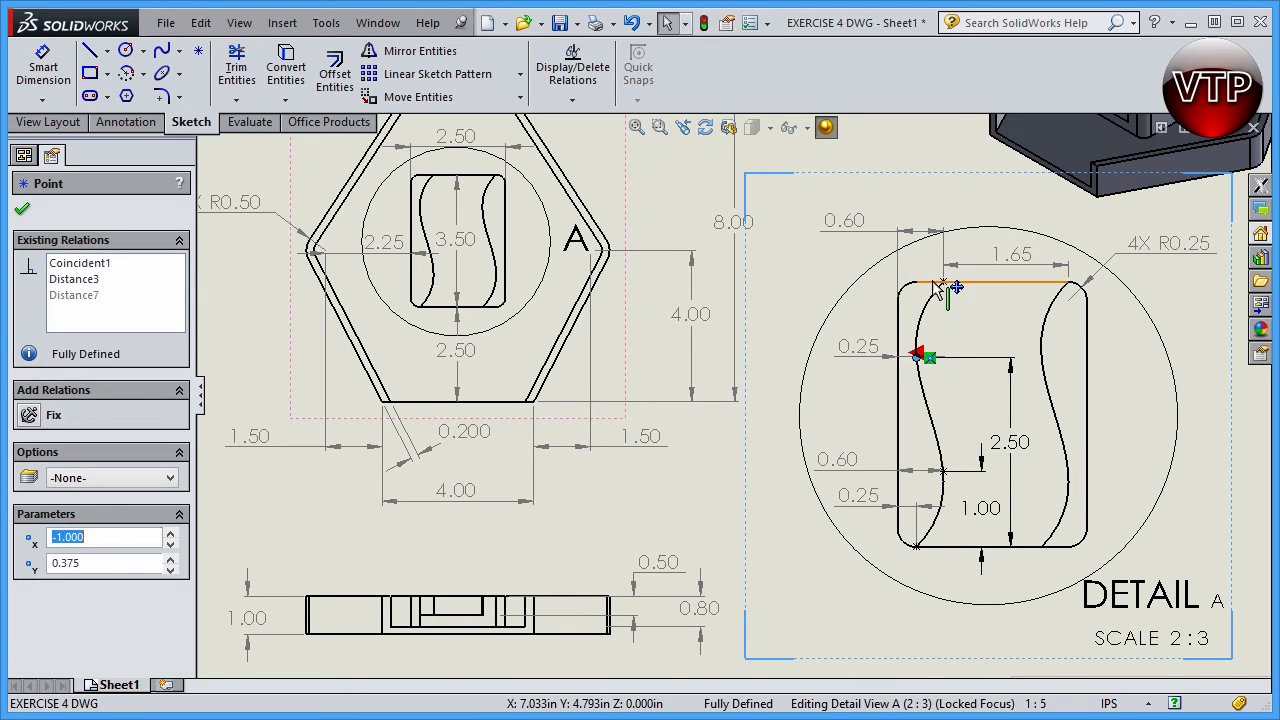
{"action": "left_click", "coordinate": [1190, 335]}
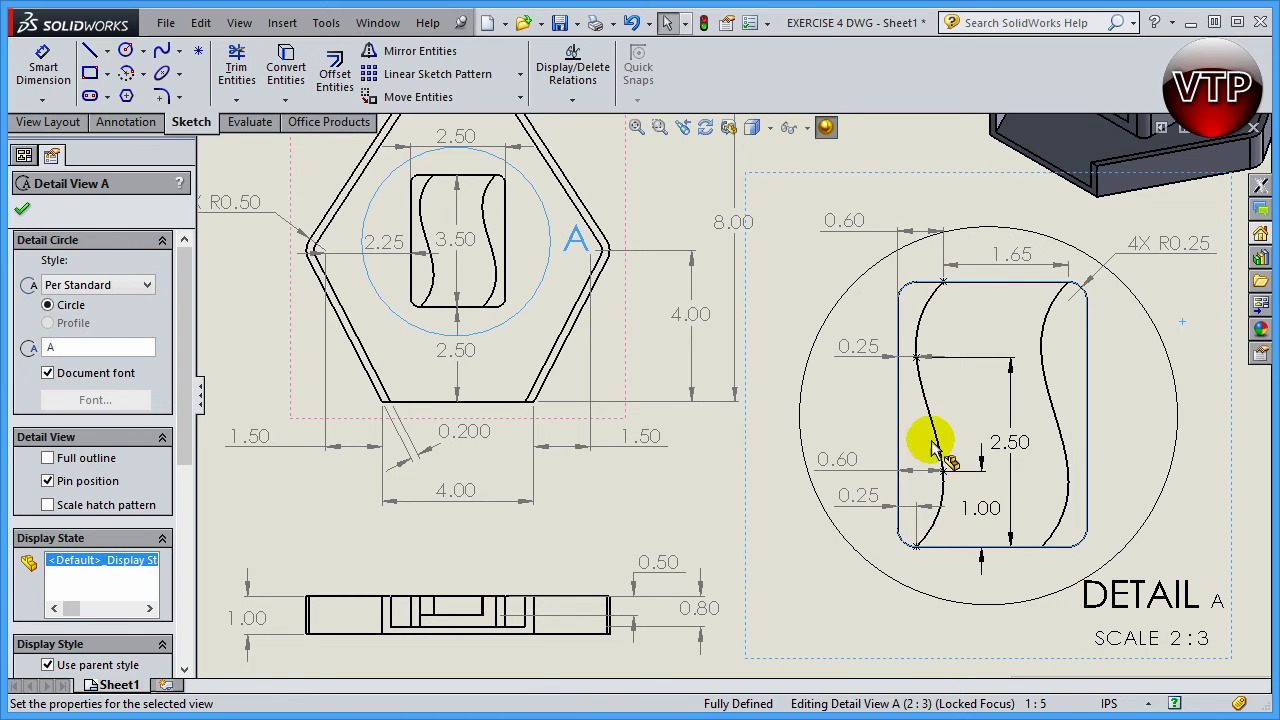
Step: Place four points by typed X/Y coordinates inside the pocket, the last at X 1.35, Y 6.0
{"action": "left_click", "coordinate": [1205, 25]}
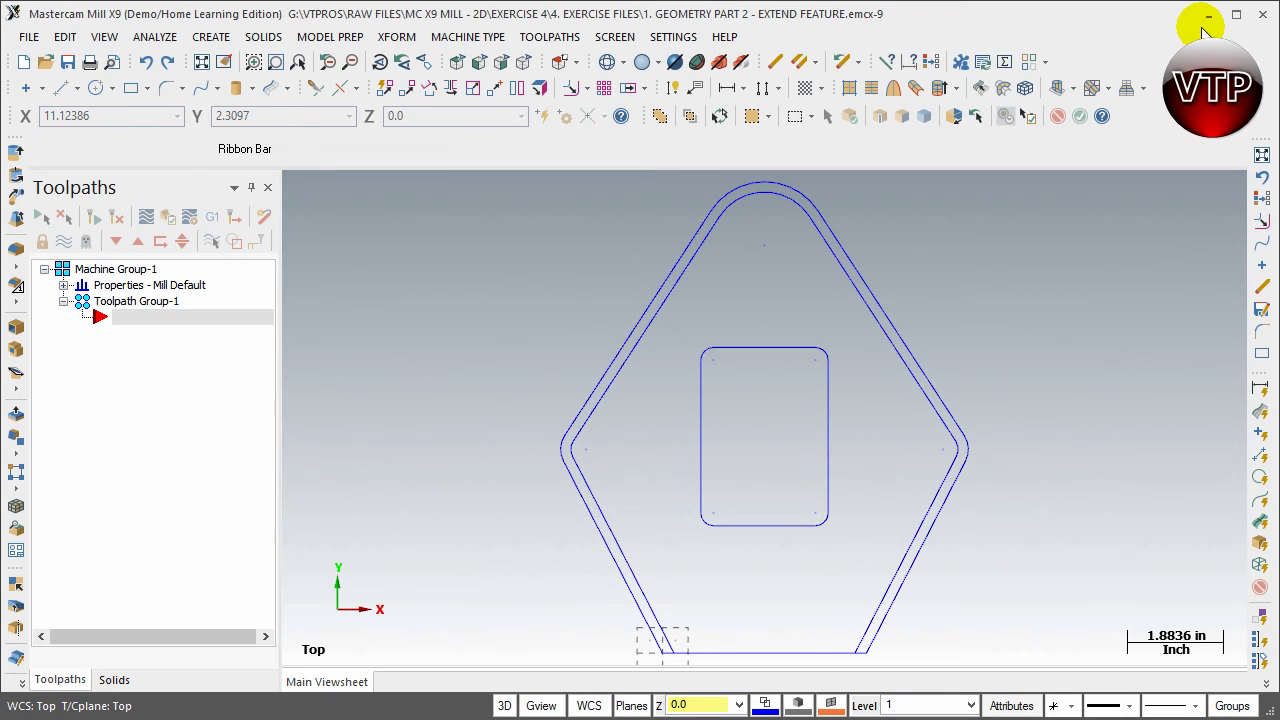
{"action": "left_click", "coordinate": [27, 90]}
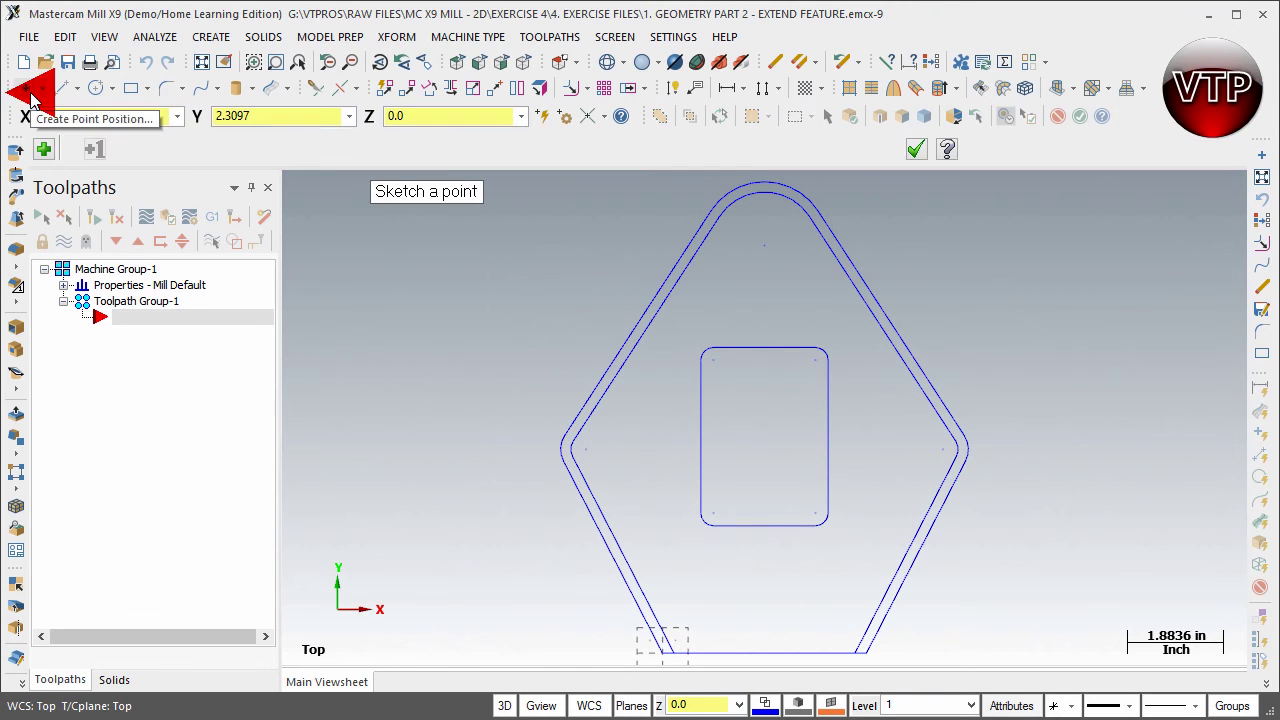
{"action": "left_click", "coordinate": [125, 118]}
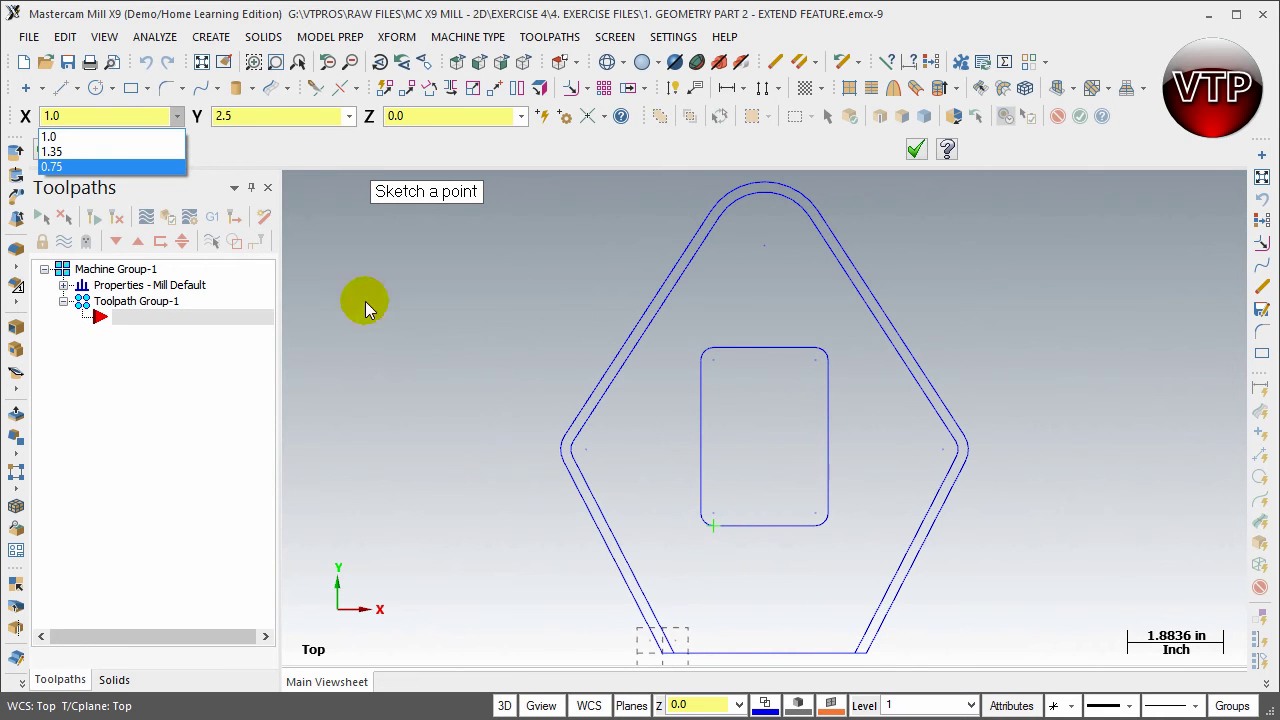
{"action": "left_click", "coordinate": [91, 117]}
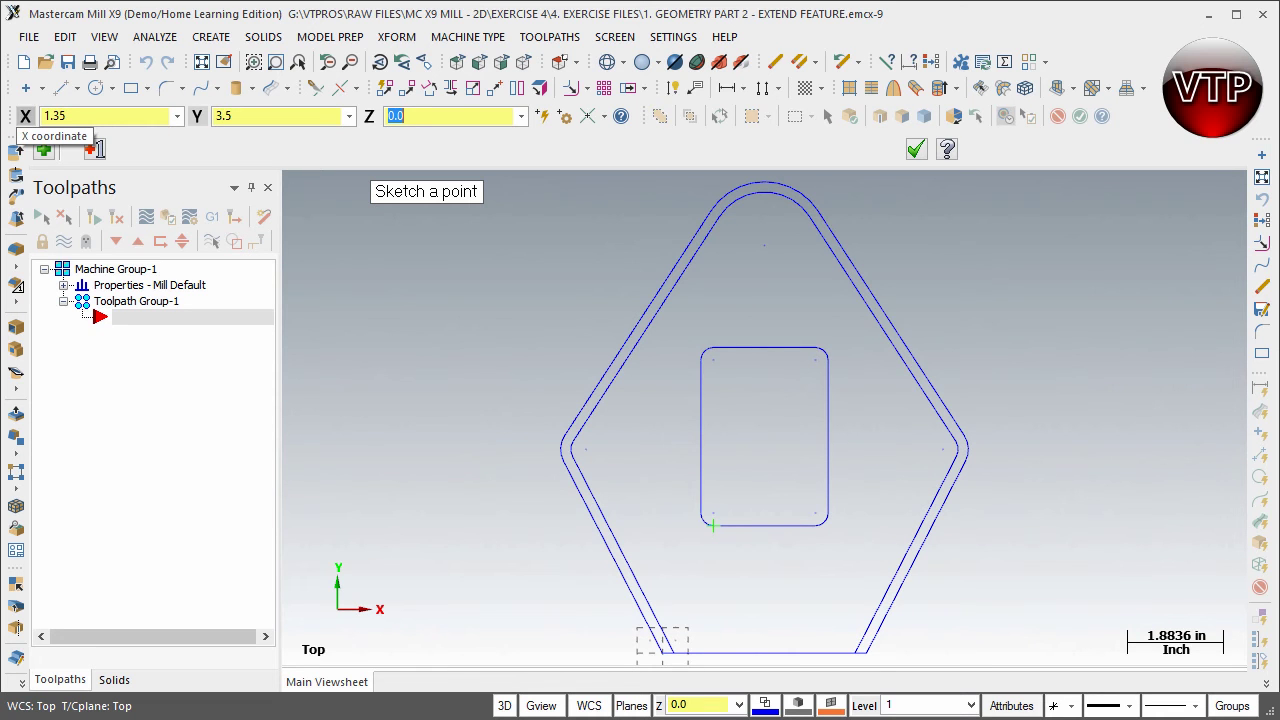
{"action": "key", "text": "Return"}
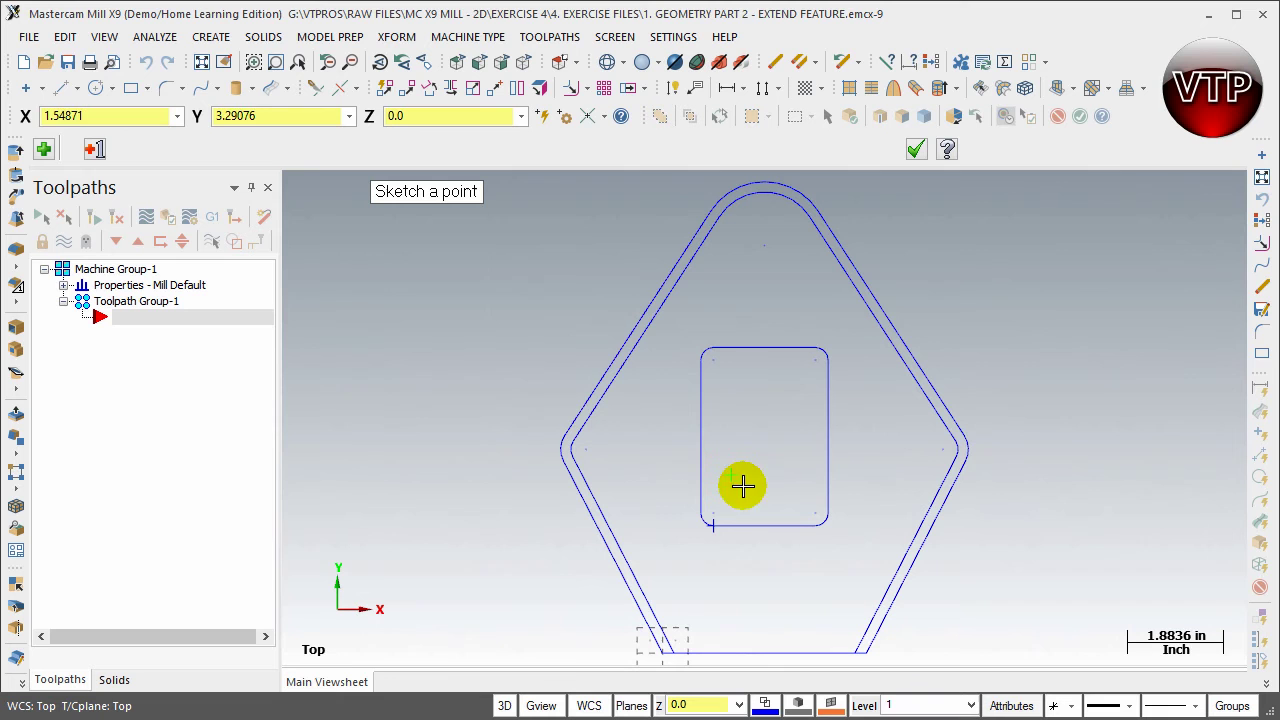
{"action": "left_click", "coordinate": [104, 117]}
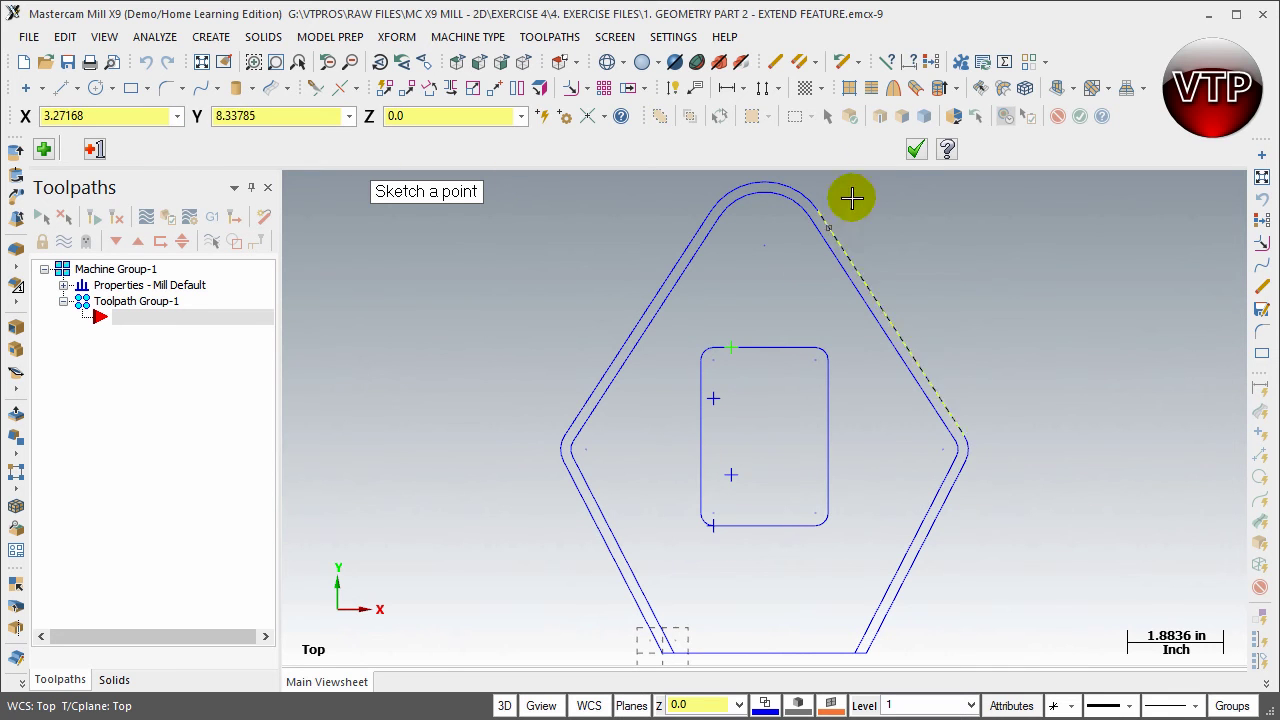
{"action": "left_click", "coordinate": [916, 152]}
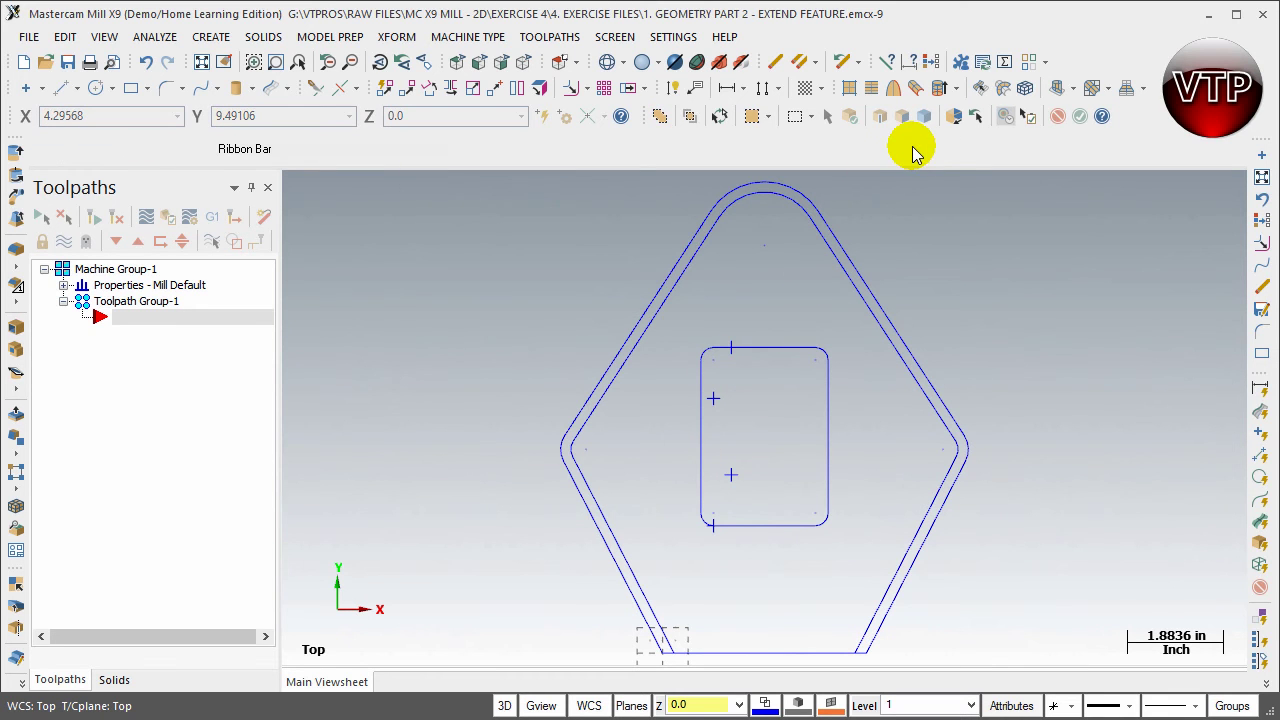
Step: Draw a manual spline through the four pocket points from top to bottom
{"action": "left_click", "coordinate": [200, 92]}
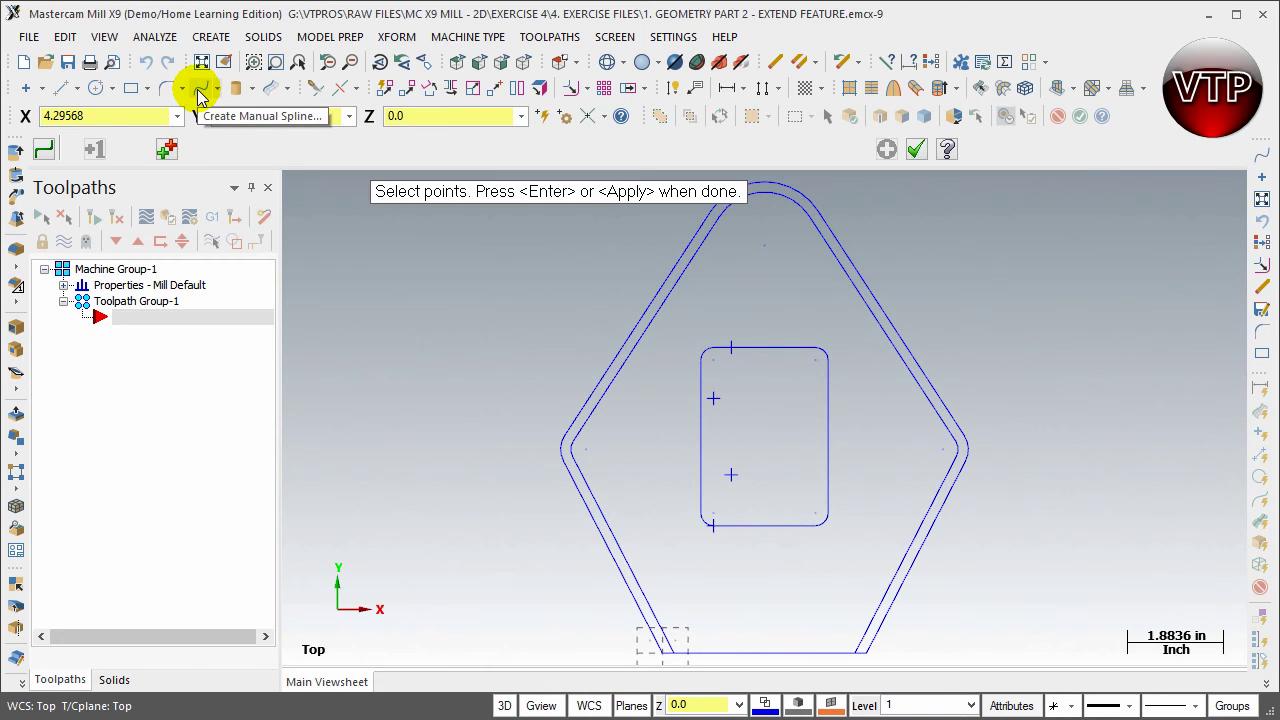
{"action": "left_click", "coordinate": [731, 349]}
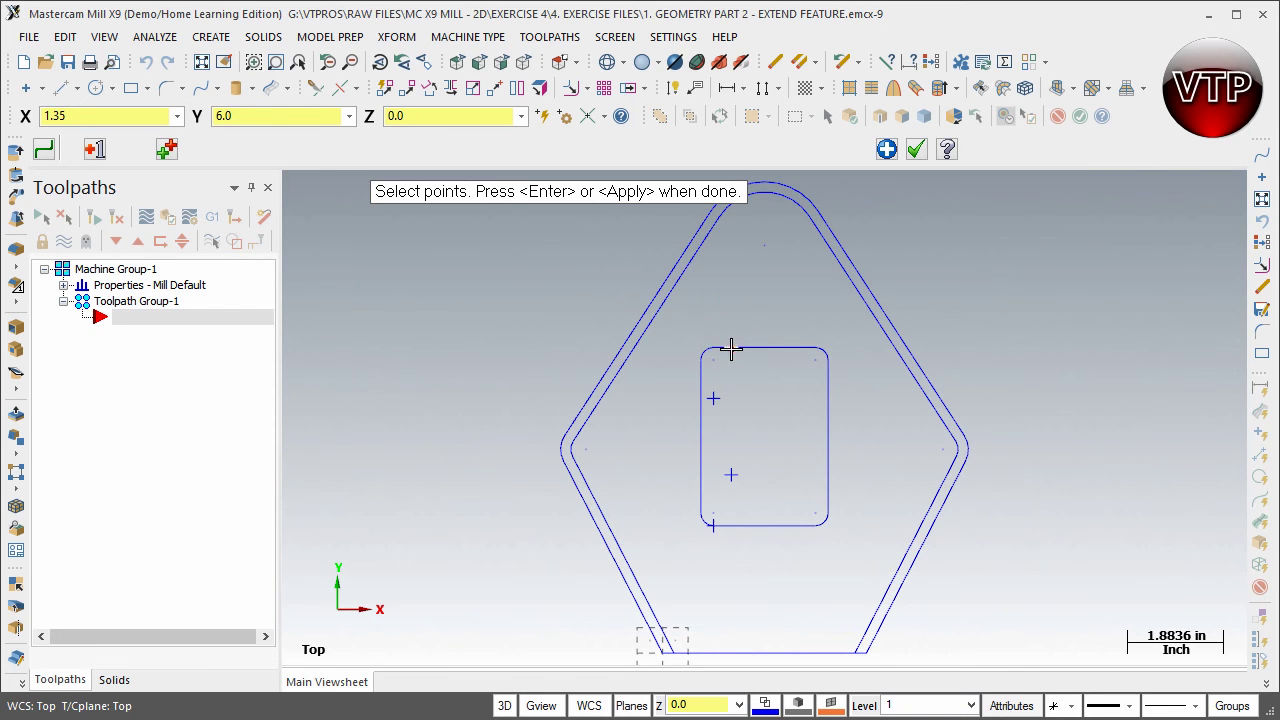
{"action": "left_click", "coordinate": [721, 390]}
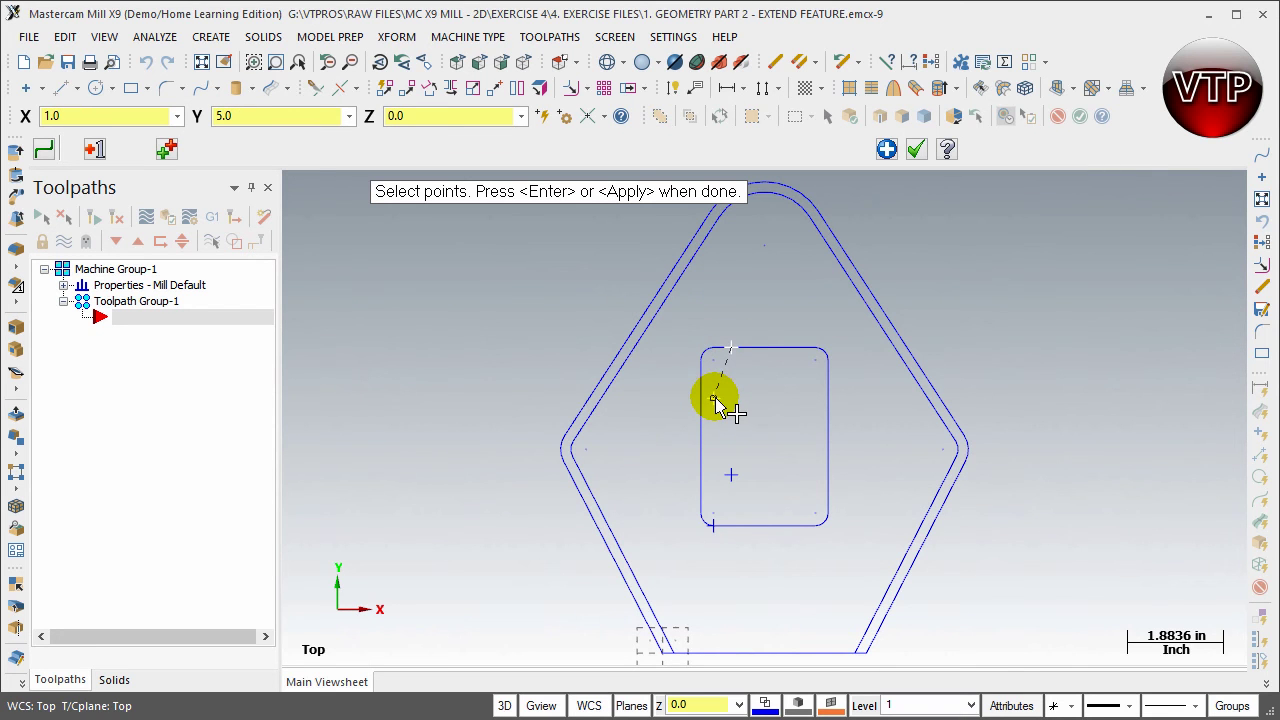
{"action": "left_click", "coordinate": [733, 476]}
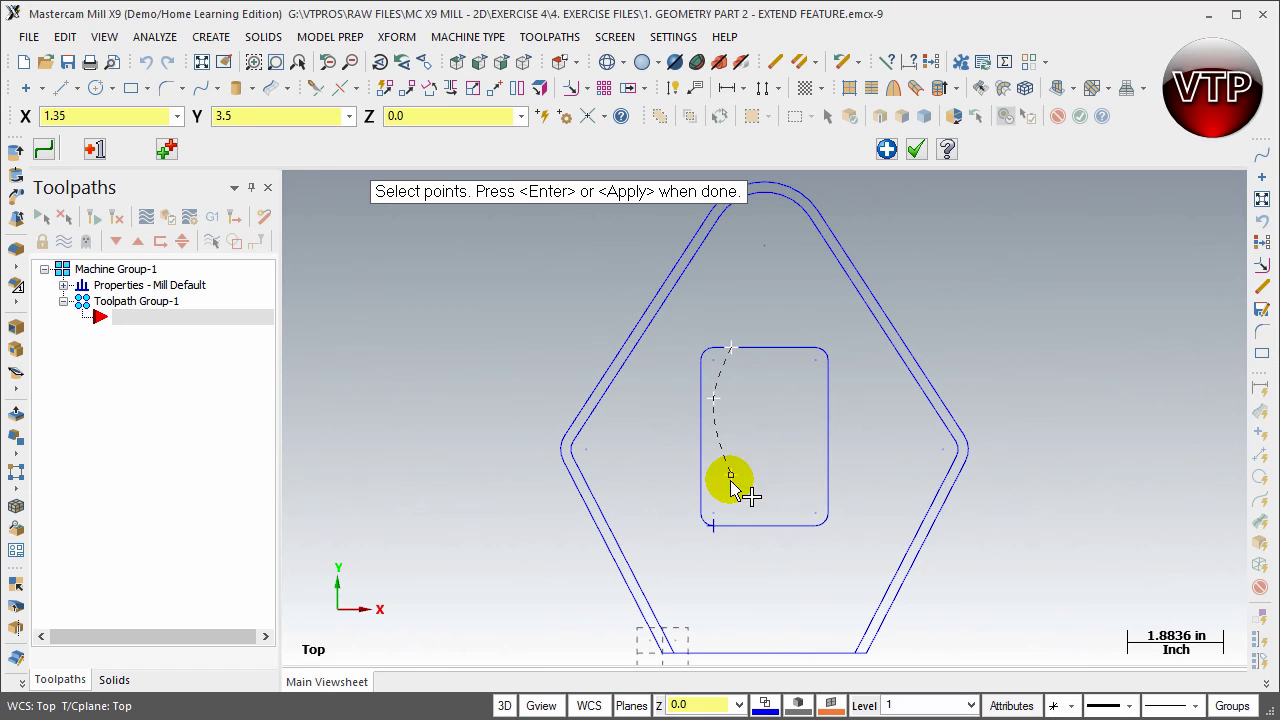
{"action": "left_click", "coordinate": [714, 524]}
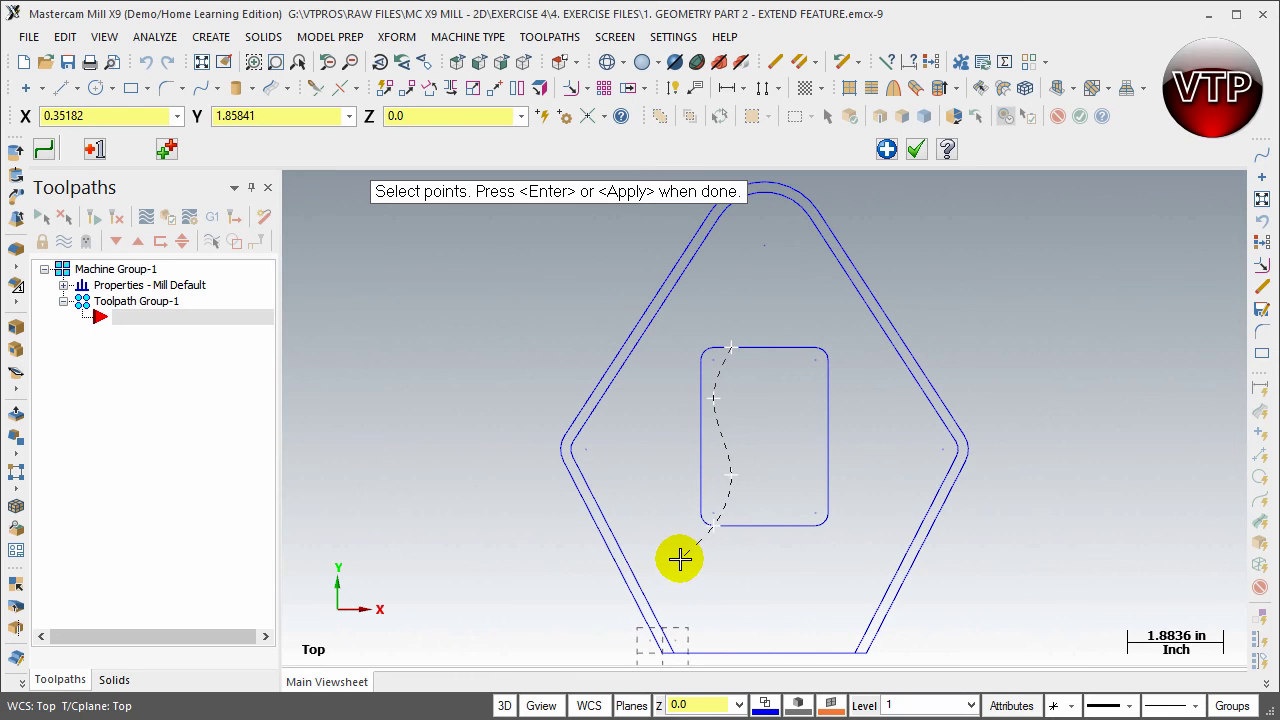
{"action": "key", "text": "Return"}
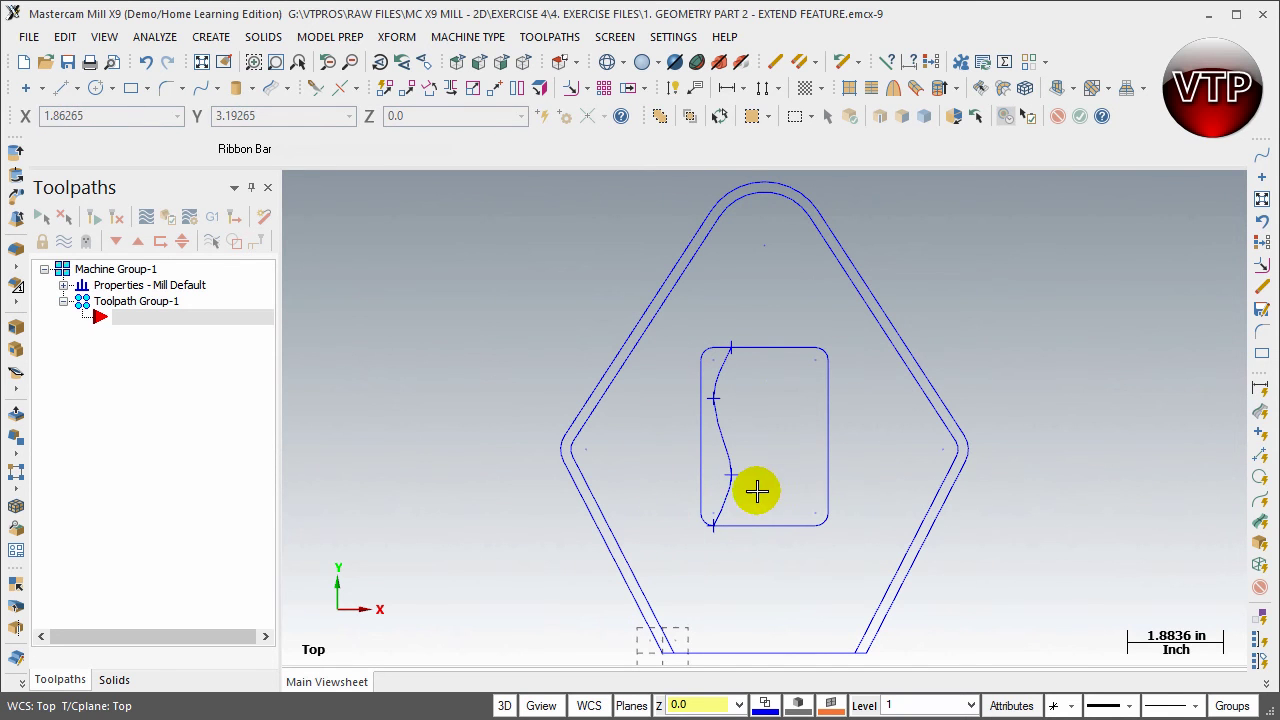
{"action": "scroll", "coordinate": [786, 394], "scroll_direction": "up", "scroll_amount": 3}
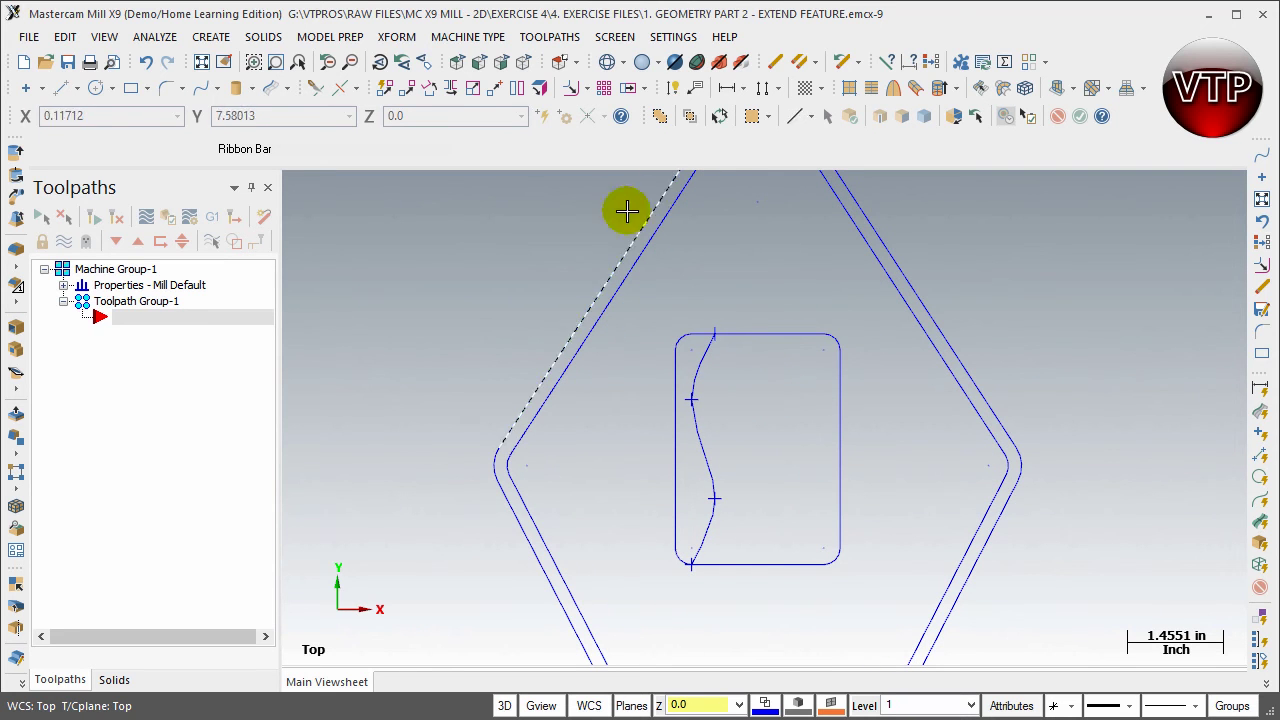
Step: Extend the spline's upper end to the pocket's top edge with Trim/Extend
{"action": "left_click", "coordinate": [578, 93]}
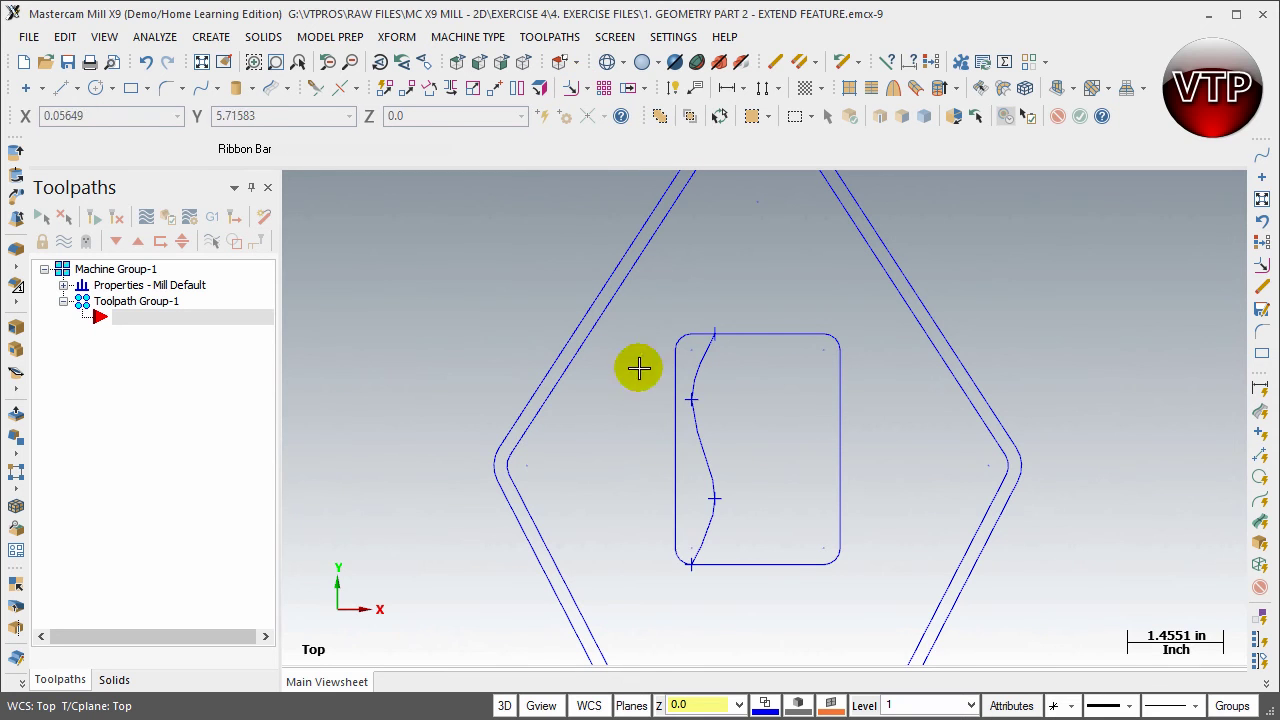
{"action": "left_click", "coordinate": [700, 360]}
{"action": "left_click", "coordinate": [714, 336]}
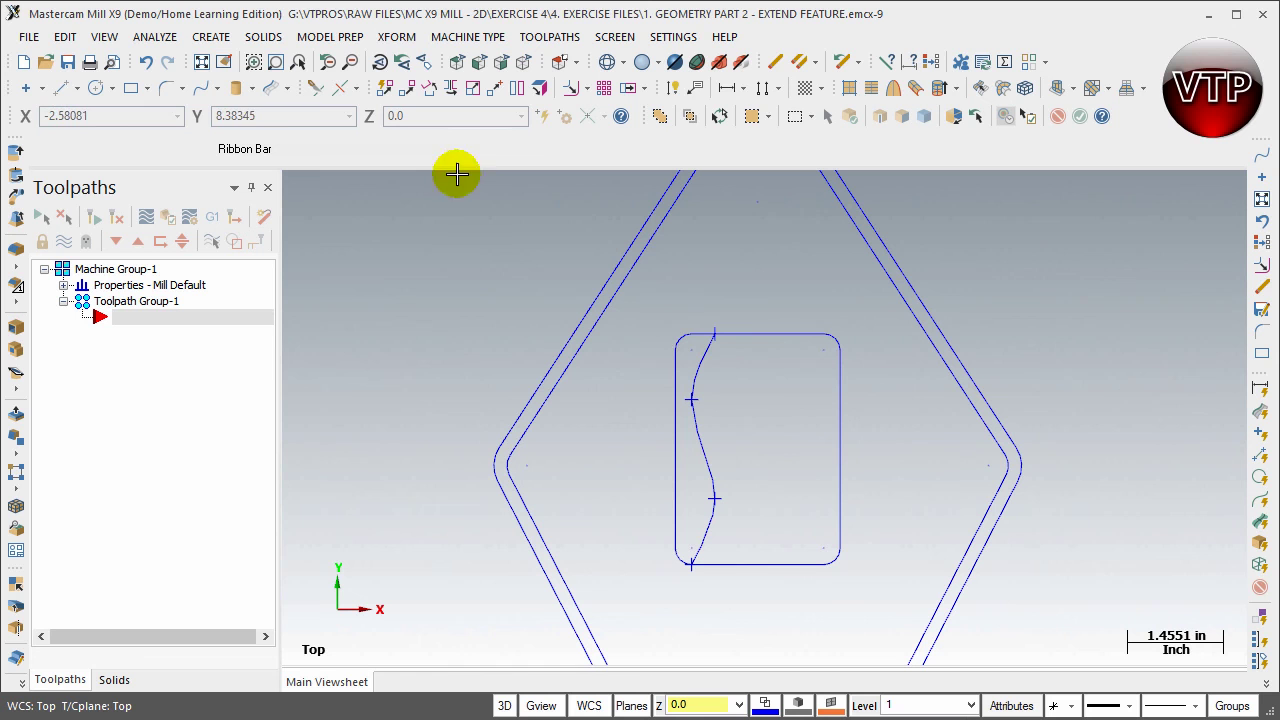
Step: Translate a copy of the S-shaped spline 1.65 in along X
{"action": "left_click", "coordinate": [410, 92]}
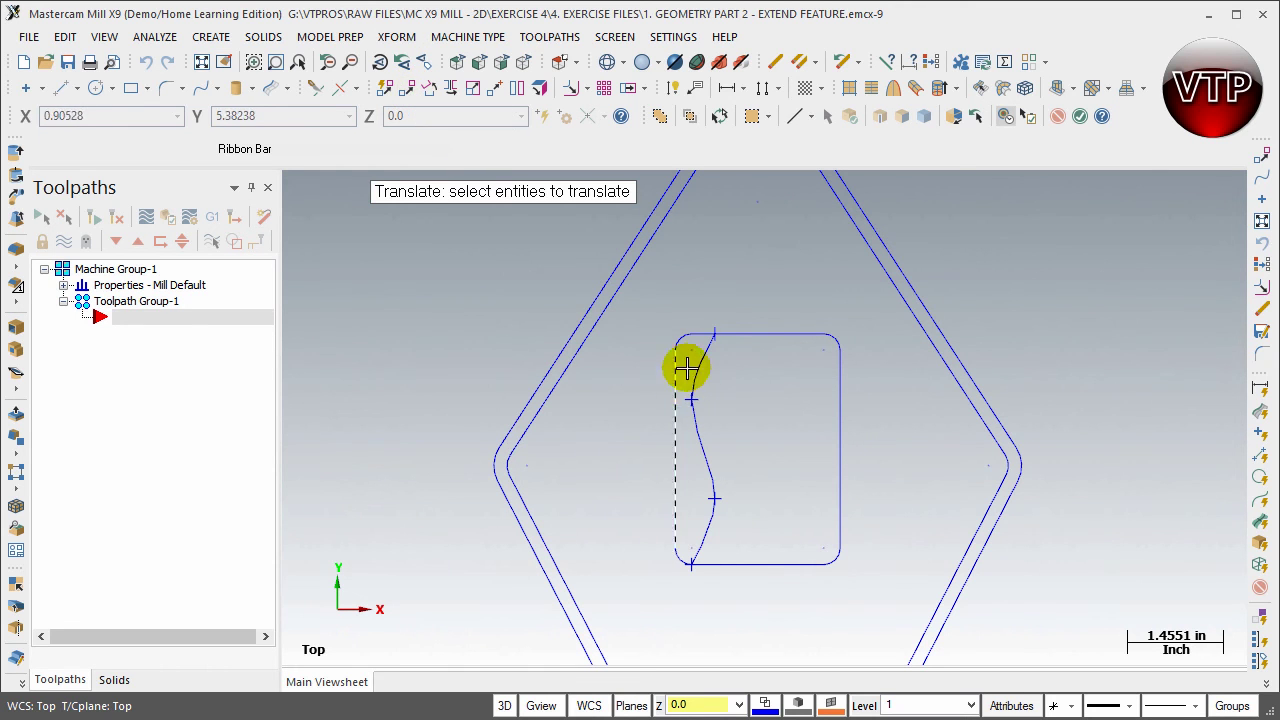
{"action": "left_click", "coordinate": [762, 422]}
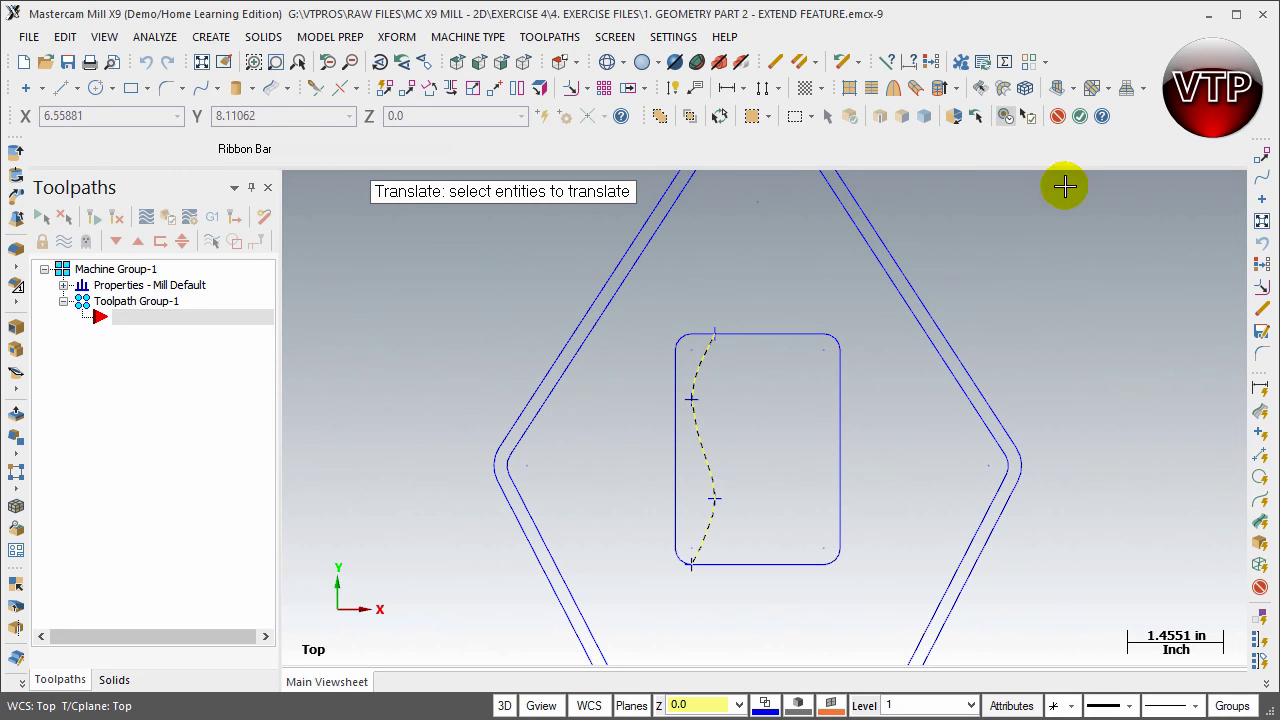
{"action": "left_click", "coordinate": [1084, 122]}
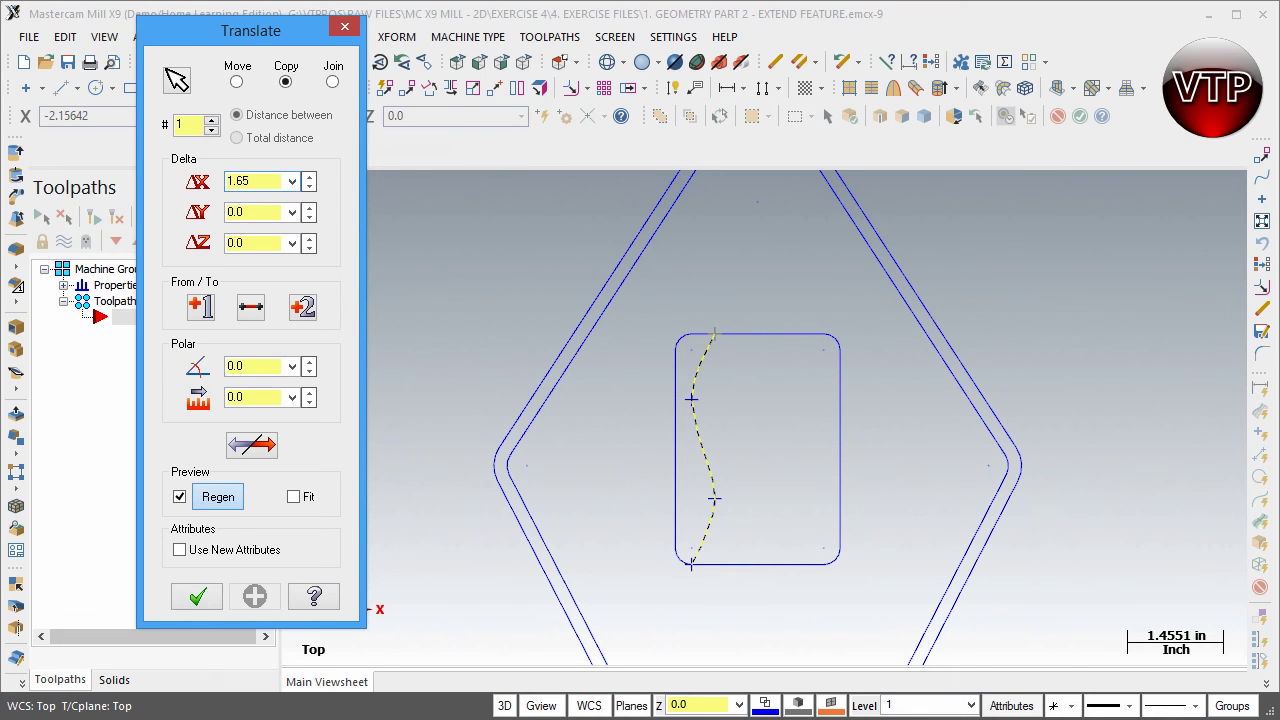
{"action": "type", "text": "1.65"}
{"action": "key", "text": "Return"}
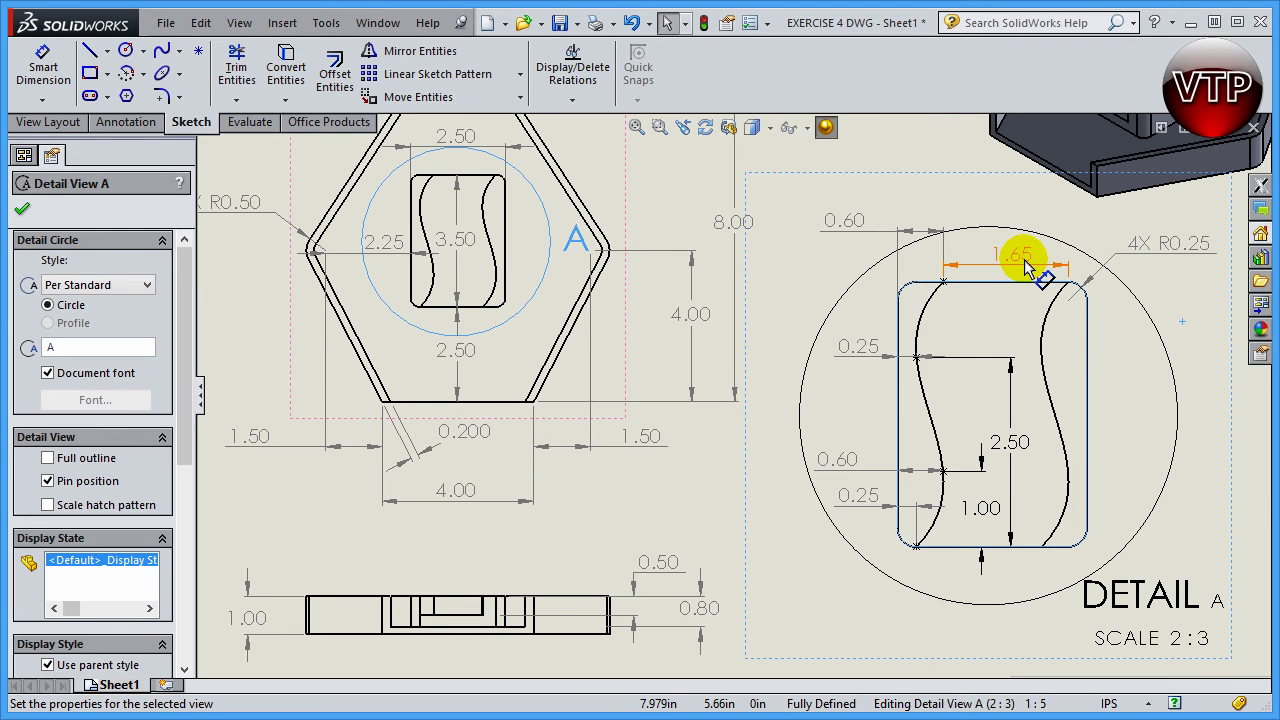
{"action": "left_click", "coordinate": [1187, 22]}
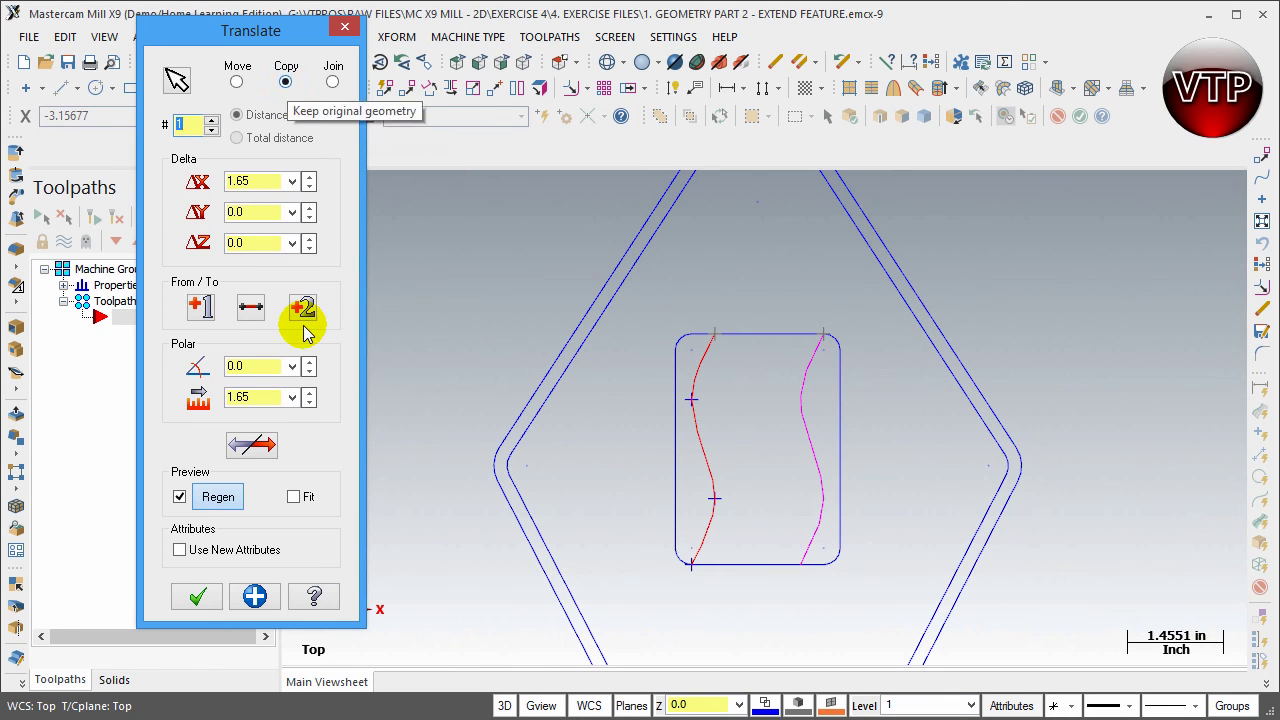
Step: Confirm the spline copy, clear result colours, and view the fitted part in isometric
{"action": "left_click", "coordinate": [193, 598]}
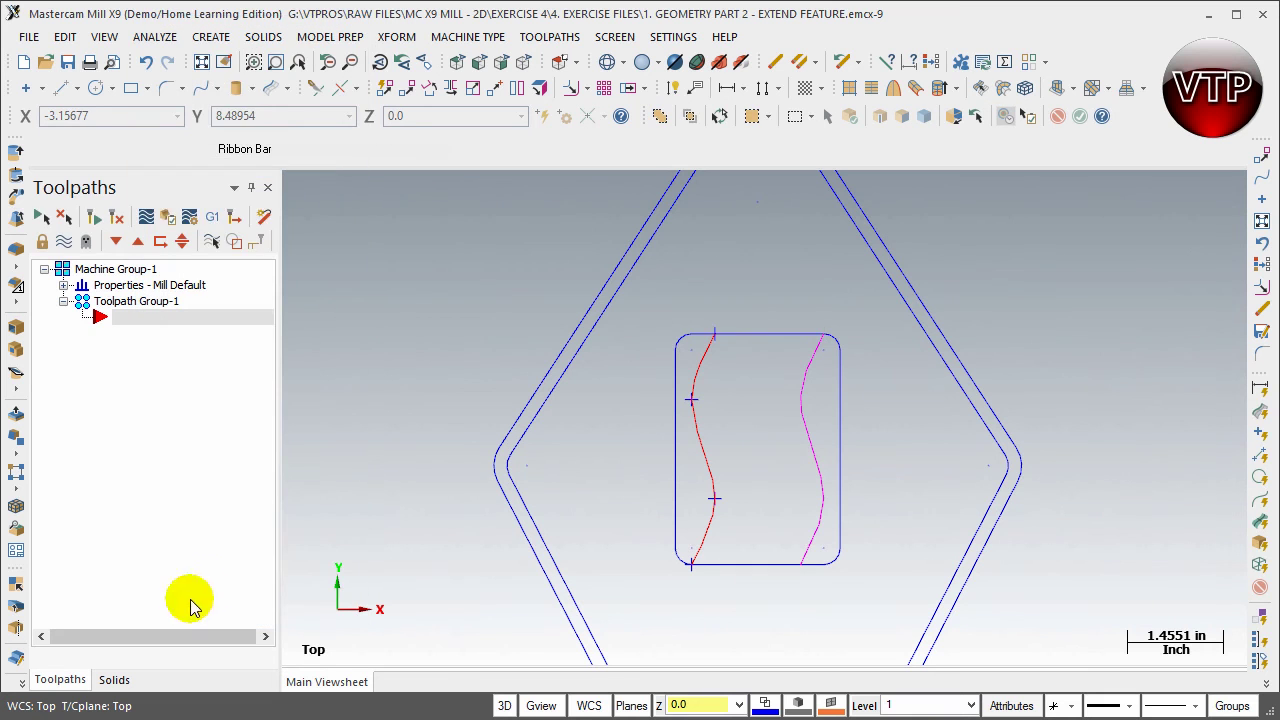
{"action": "left_click", "coordinate": [935, 62]}
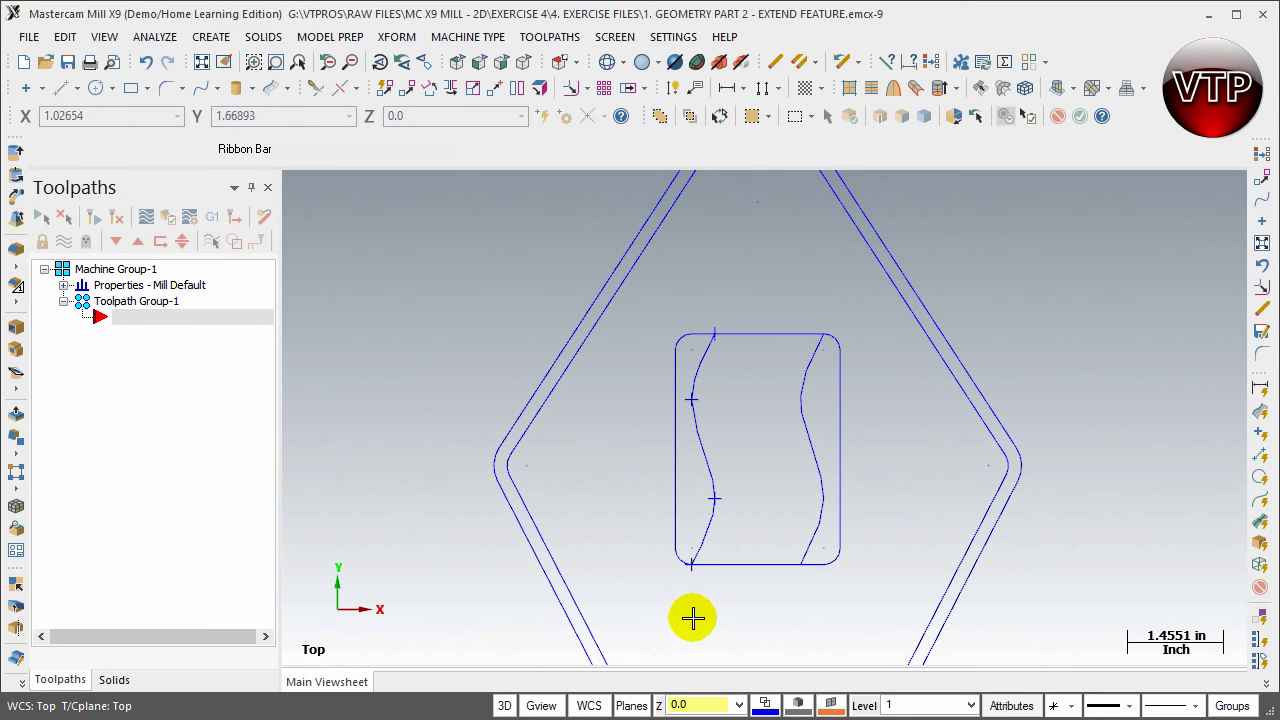
{"action": "left_click", "coordinate": [203, 64]}
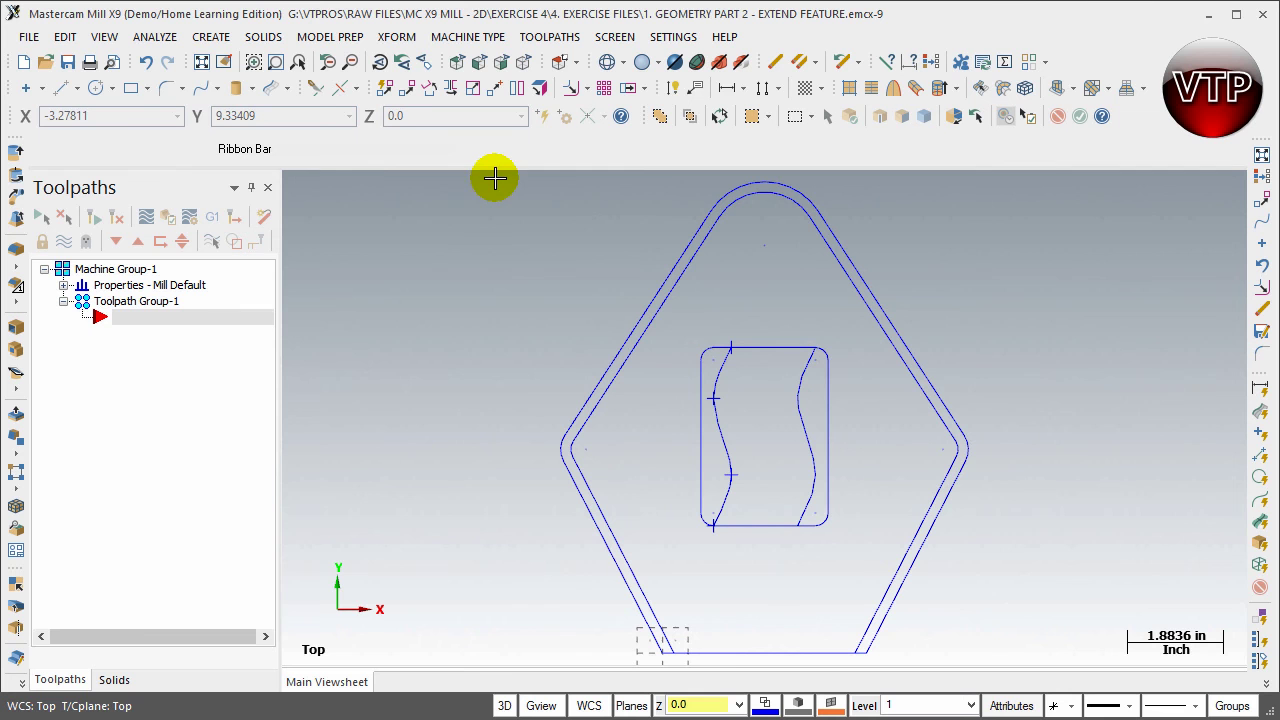
{"action": "left_click", "coordinate": [507, 64]}
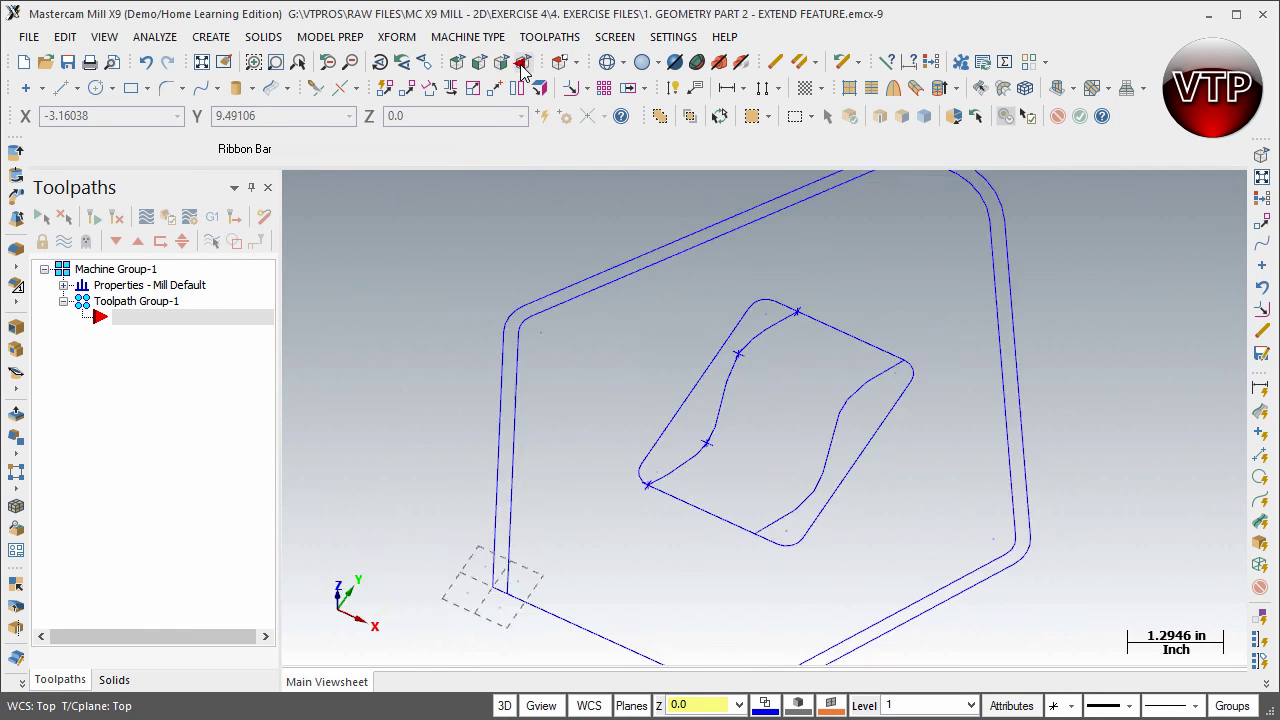
{"action": "scroll", "coordinate": [672, 505], "scroll_direction": "up", "scroll_amount": 3}
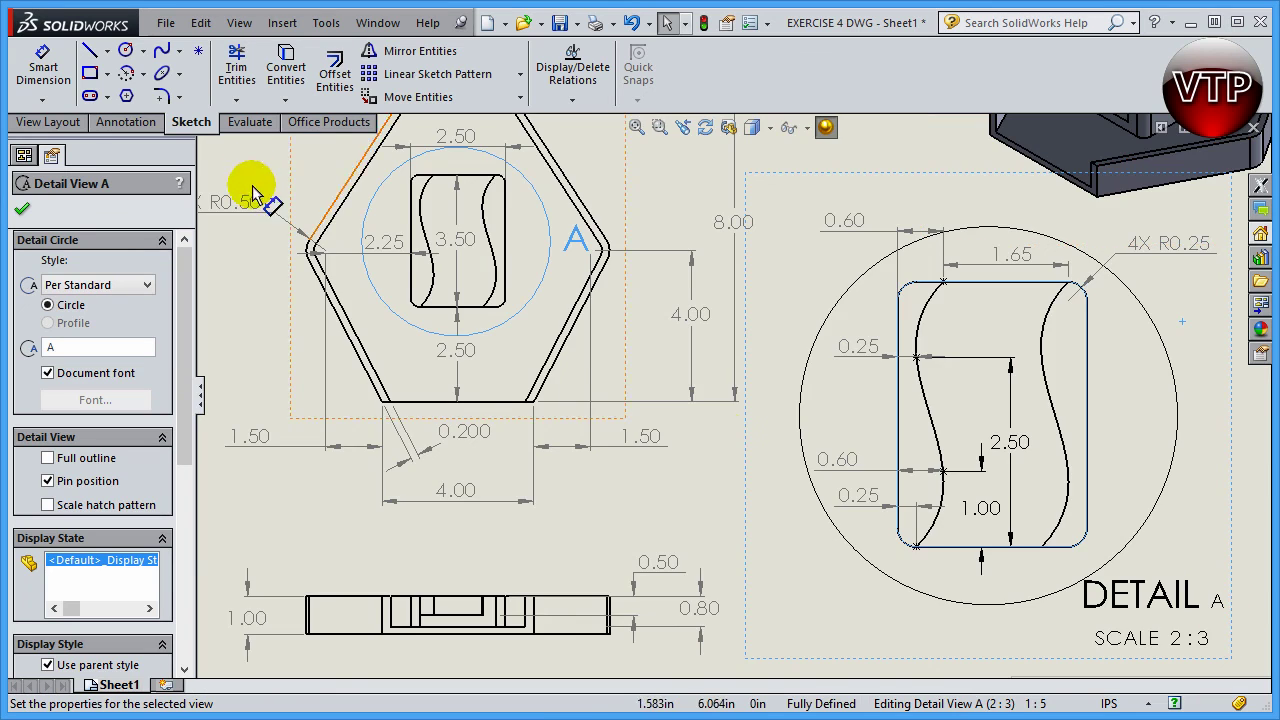
Step: Compare the SolidWorks drawing's side view with the part, then minimize SolidWorks
{"action": "key", "text": "f"}
{"action": "scroll", "coordinate": [553, 266], "scroll_direction": "up", "scroll_amount": 1}
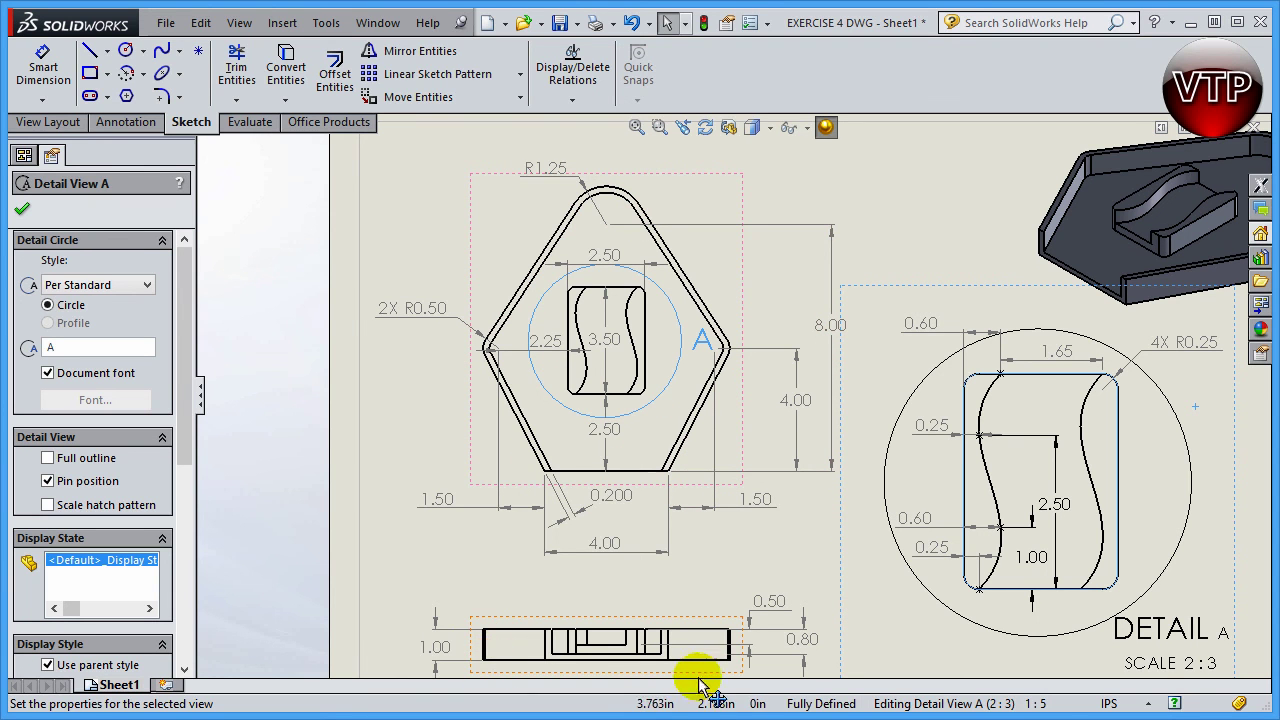
{"action": "key", "text": "f"}
{"action": "scroll", "coordinate": [700, 455], "scroll_direction": "down", "scroll_amount": 8}
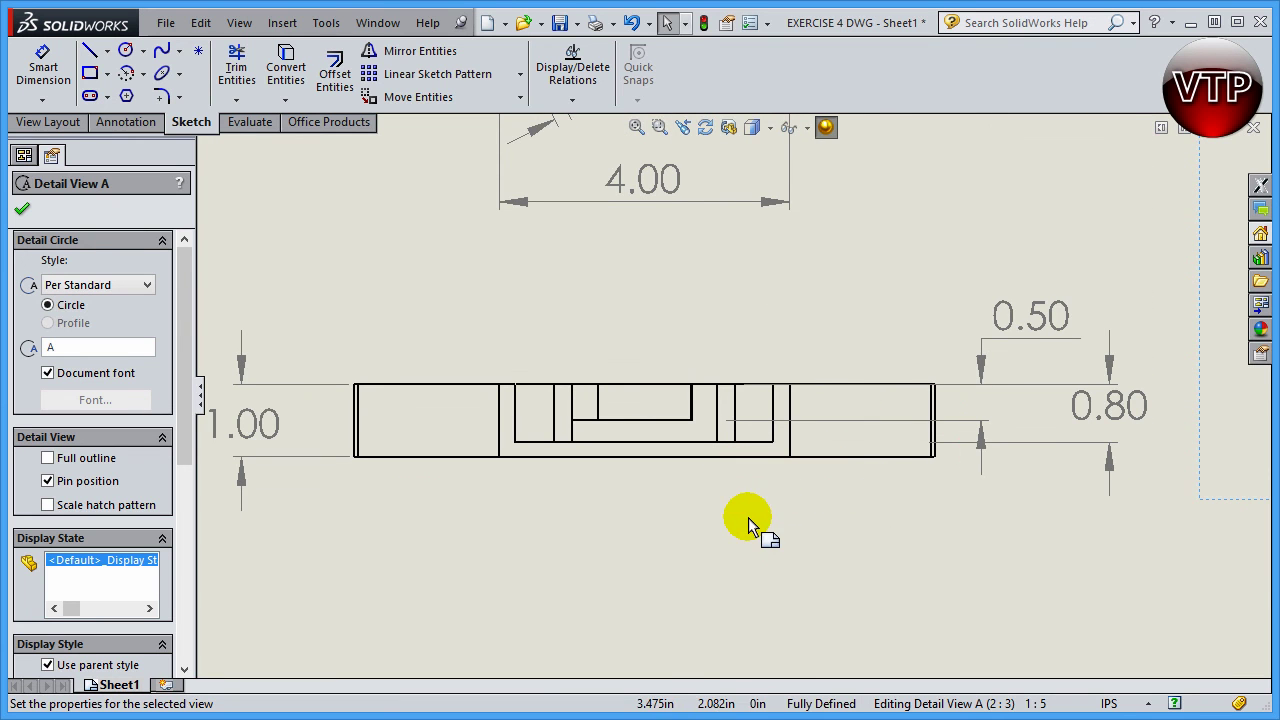
{"action": "left_click", "coordinate": [1193, 25]}
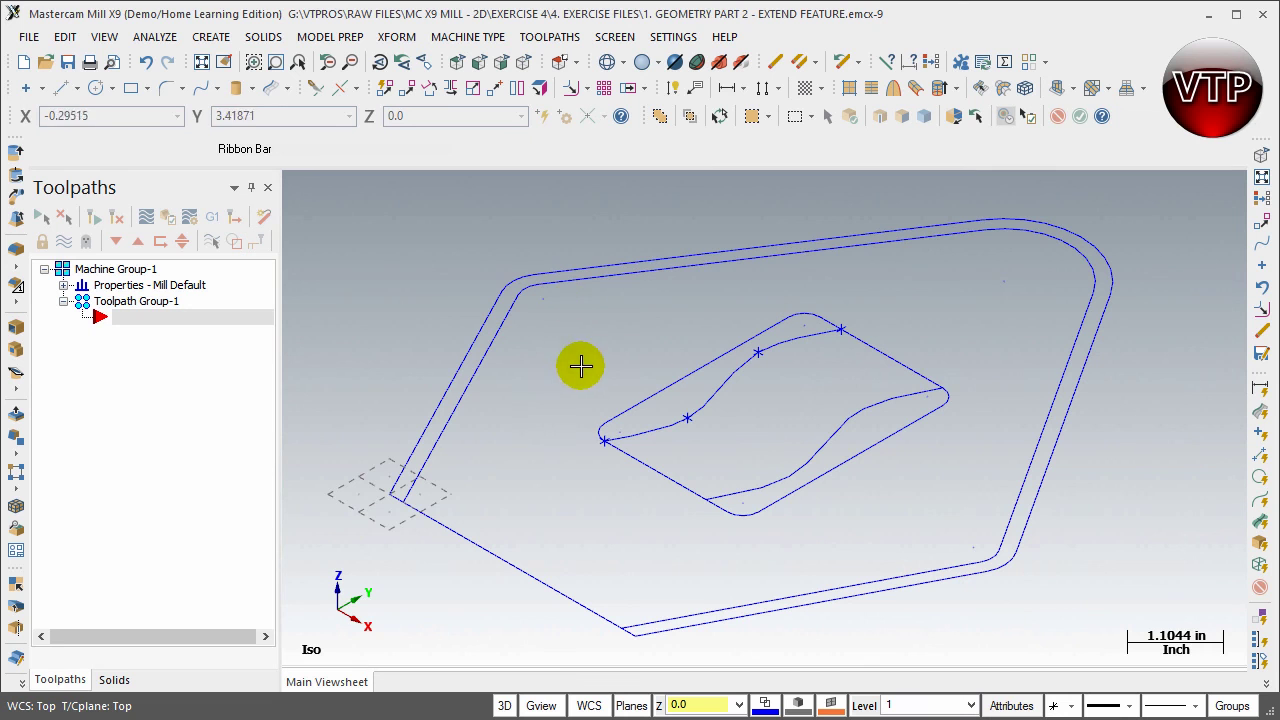